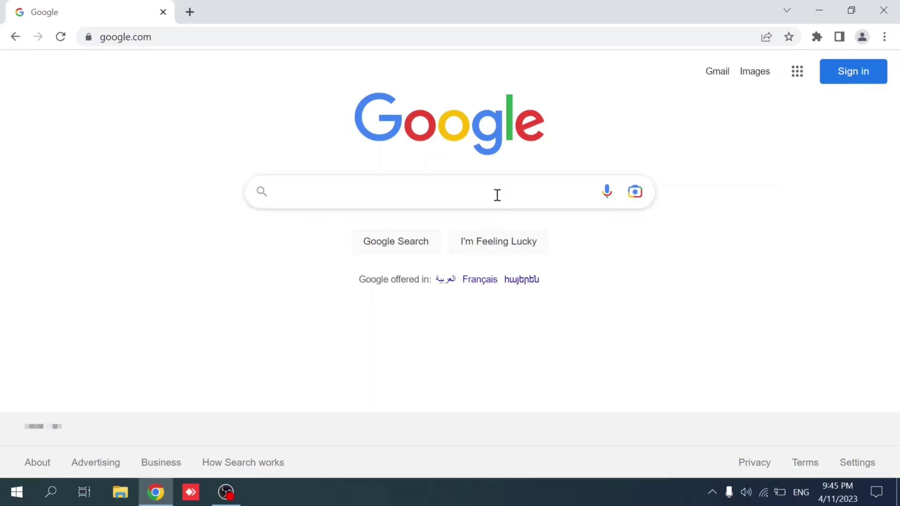
- Search Google for 'pdq deploy download' and open the pdq.com Downloads result
text(pdq)
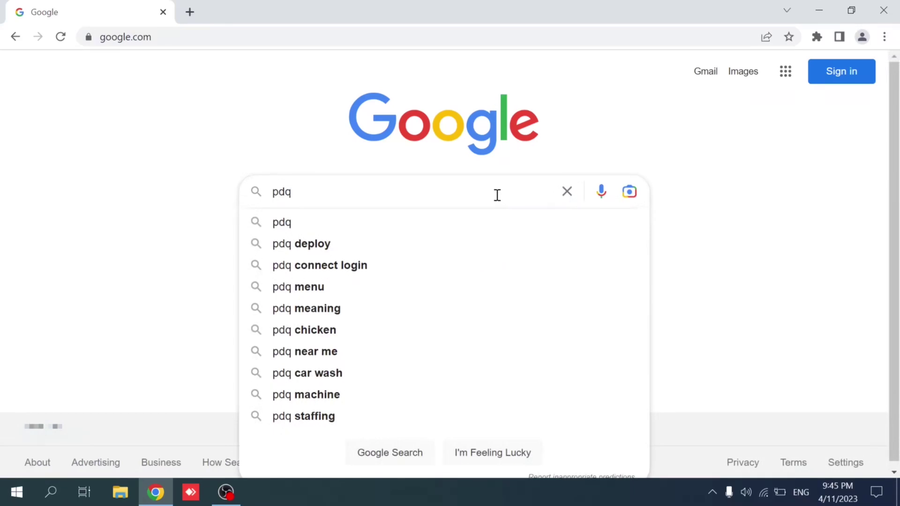
text( dep)
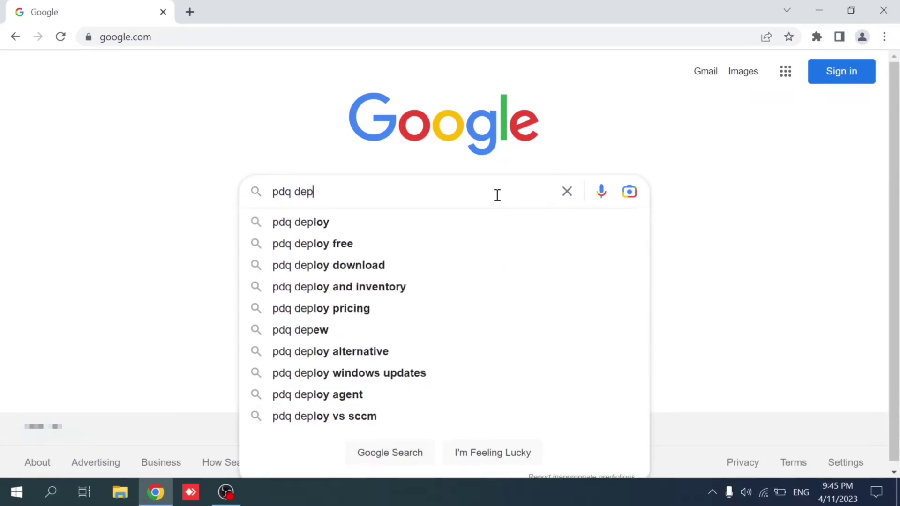
text(loy download)
key(Return)
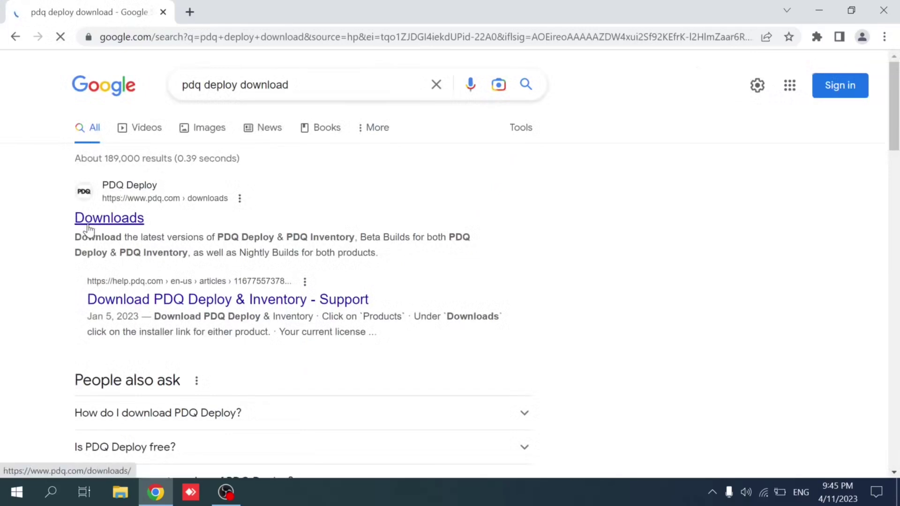
click(96, 227)
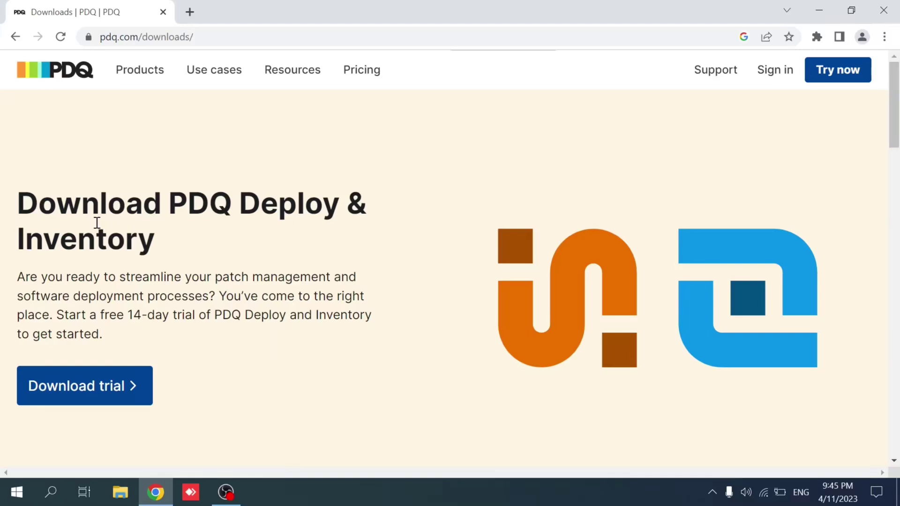
- Follow the Download trial link on the PDQ Deploy & Inventory downloads page
mouse_move(267, 71)
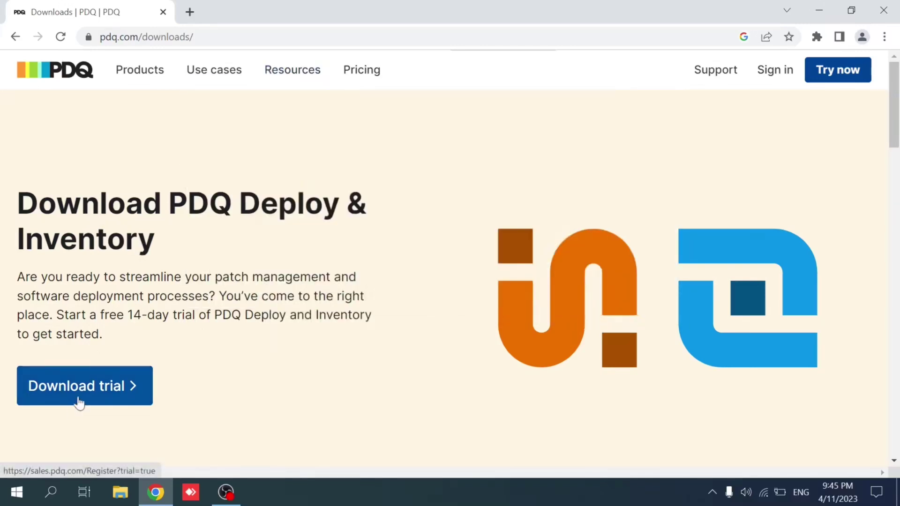
click(79, 401)
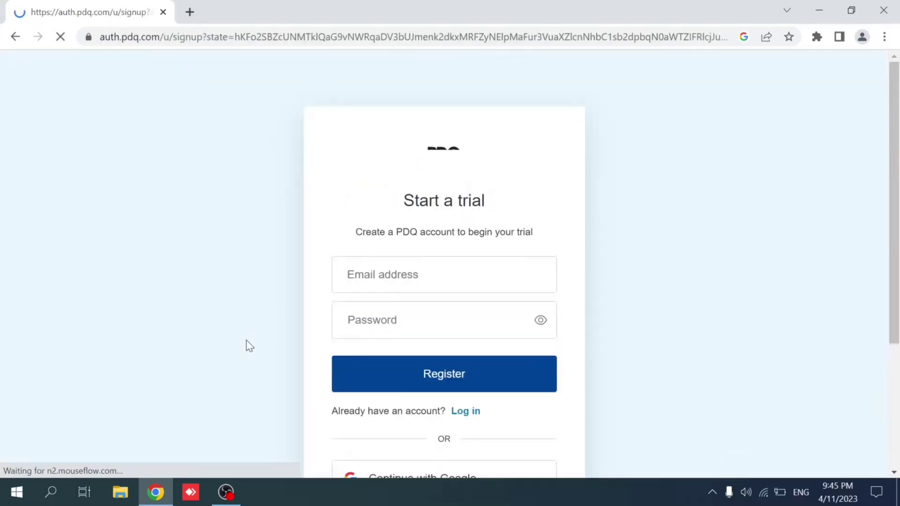
- Sign up for the PDQ trial with a Google account, entering its e-mail and password
click(470, 263)
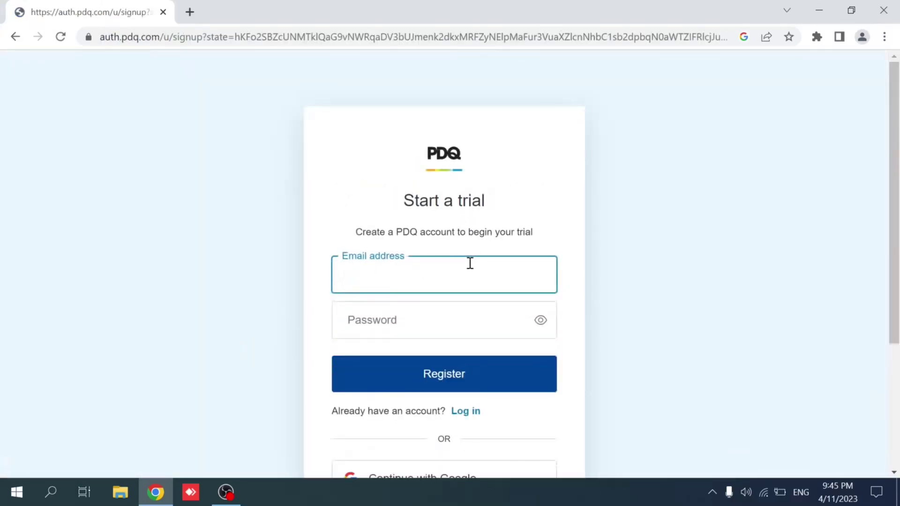
scroll(470, 263, down, 2)
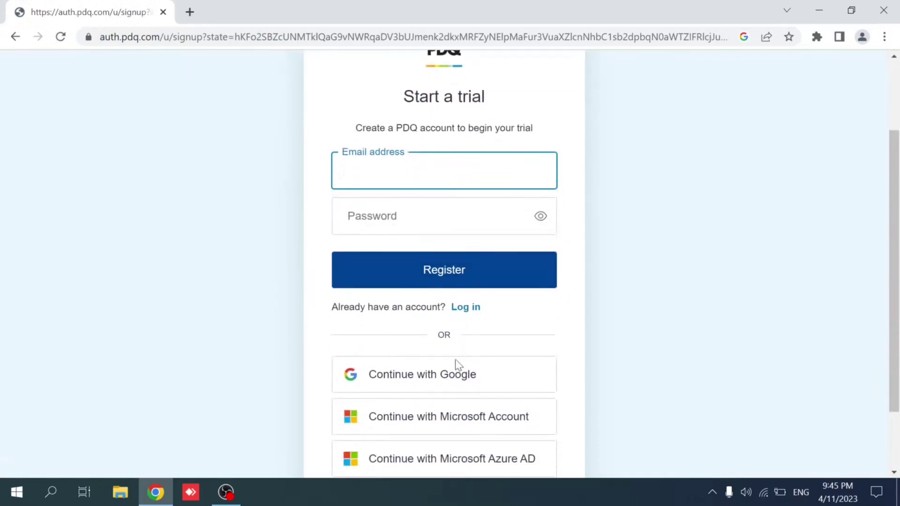
click(454, 378)
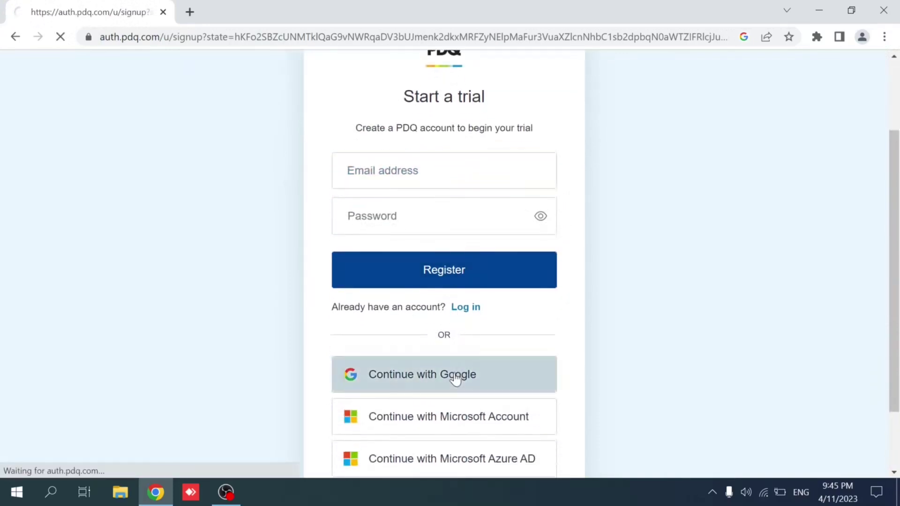
text([unreadable])
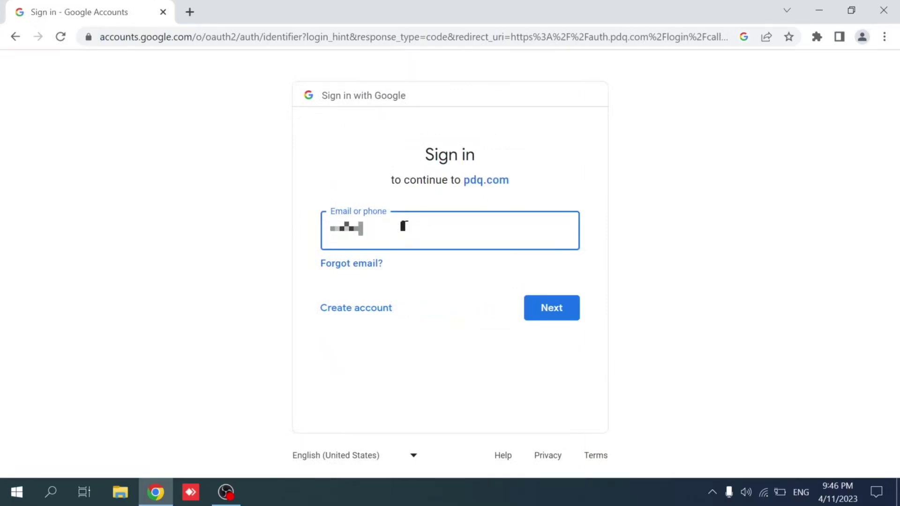
text([unreadable])
key(Return)
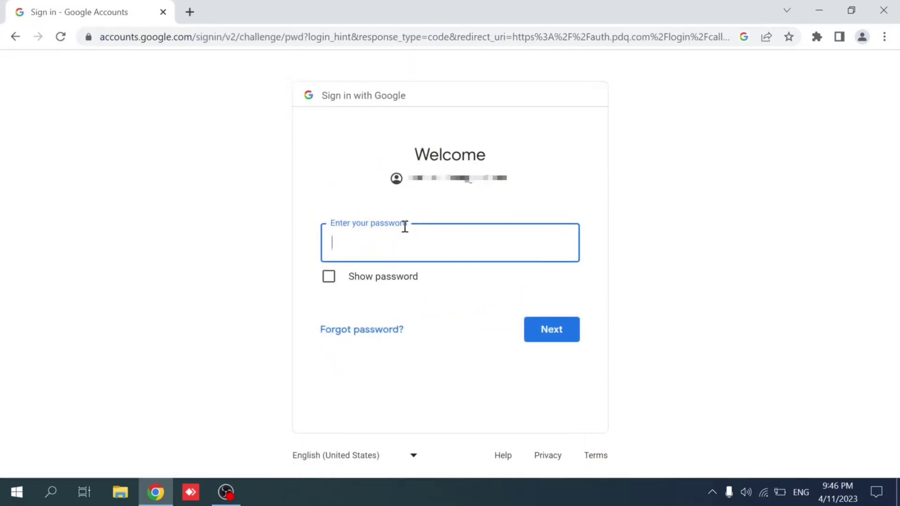
text(•••••••••••)
key(Return)
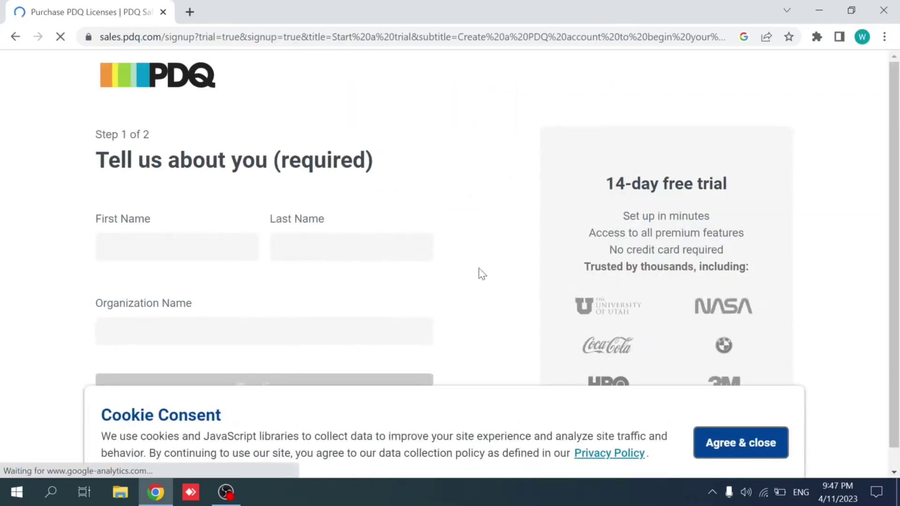
- Dismiss the cookie notice and fill step 1 with first name, last name and organization Acme
click(739, 444)
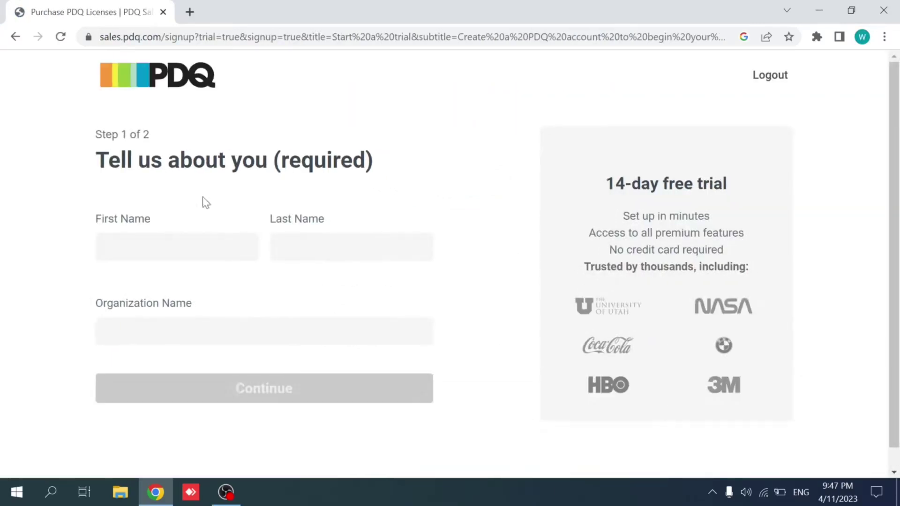
click(191, 249)
text(John)
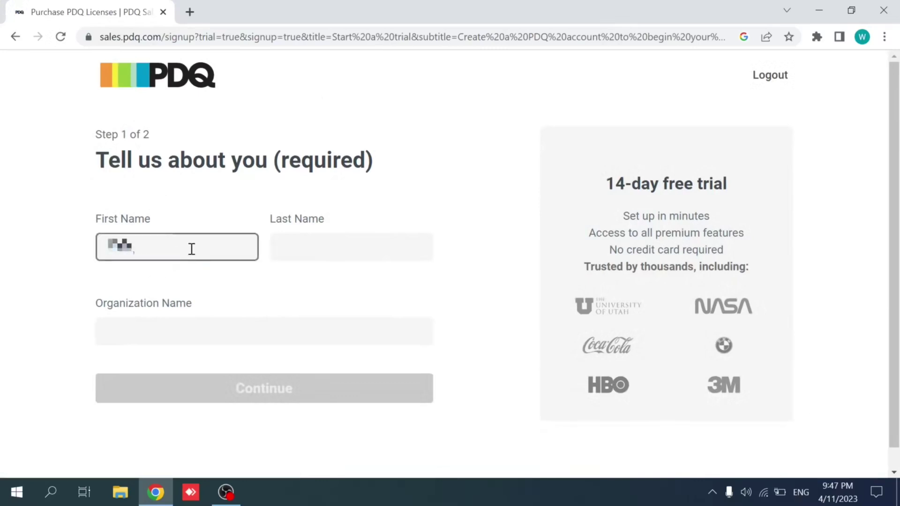
key(Tab)
text(Doe)
key(Tab)
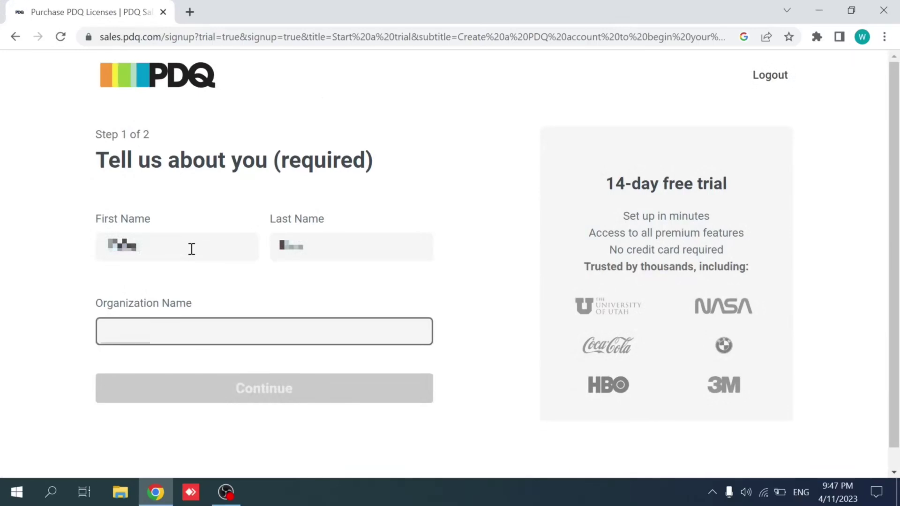
text(Acme)
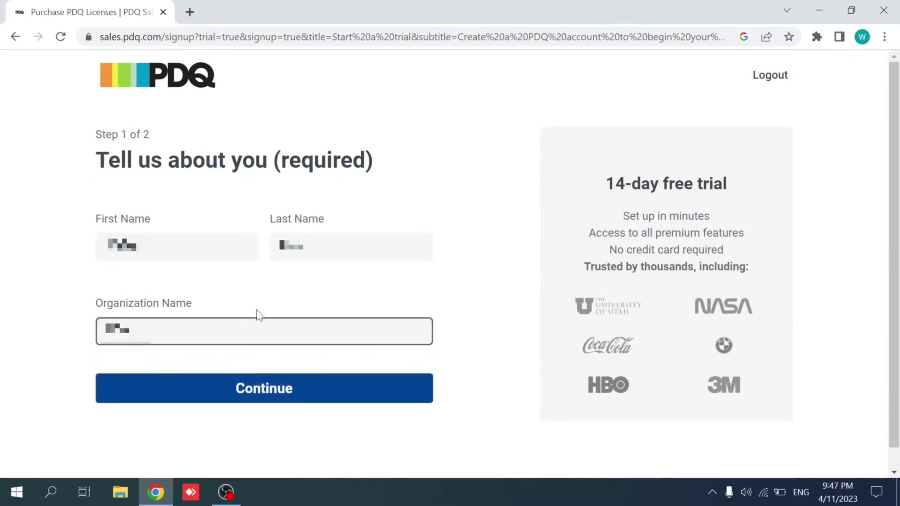
click(290, 390)
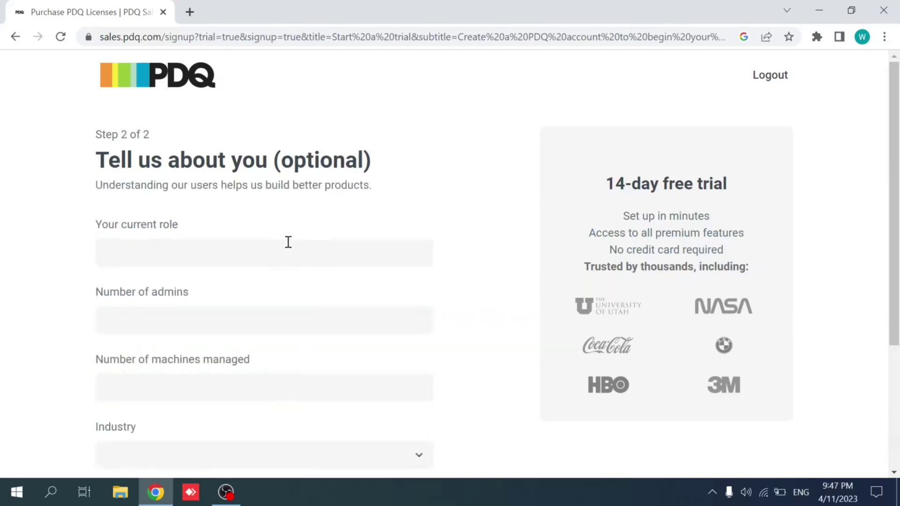
- Enter role 'IT Admin', pick Education as industry, and register to start the trial
click(247, 247)
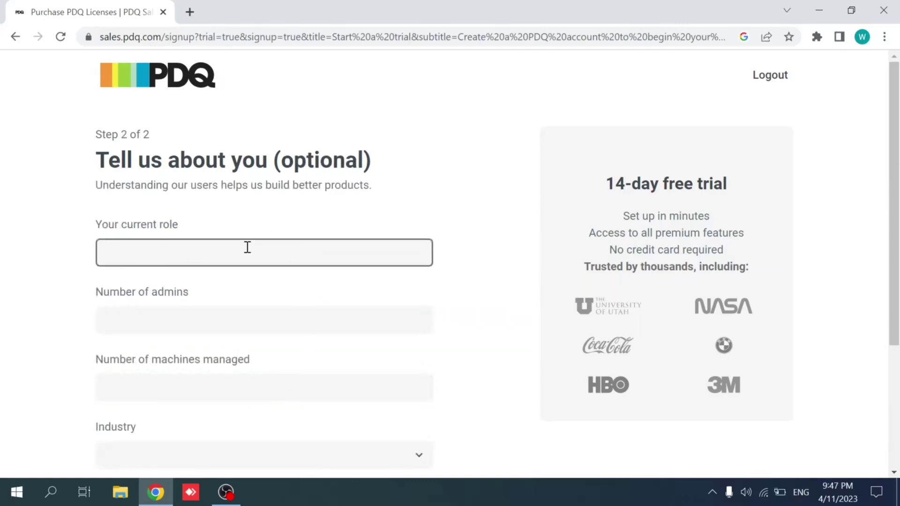
text(IT Admin)
key(Tab)
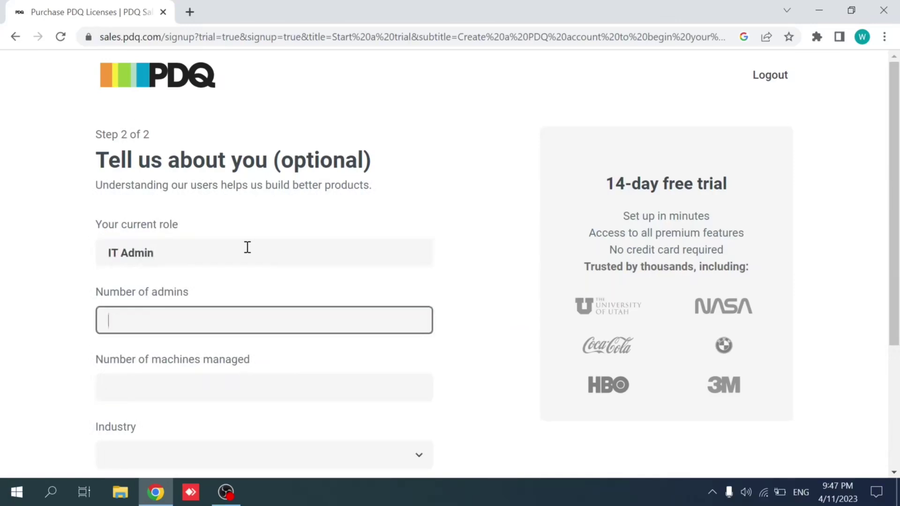
scroll(247, 247, down, 3)
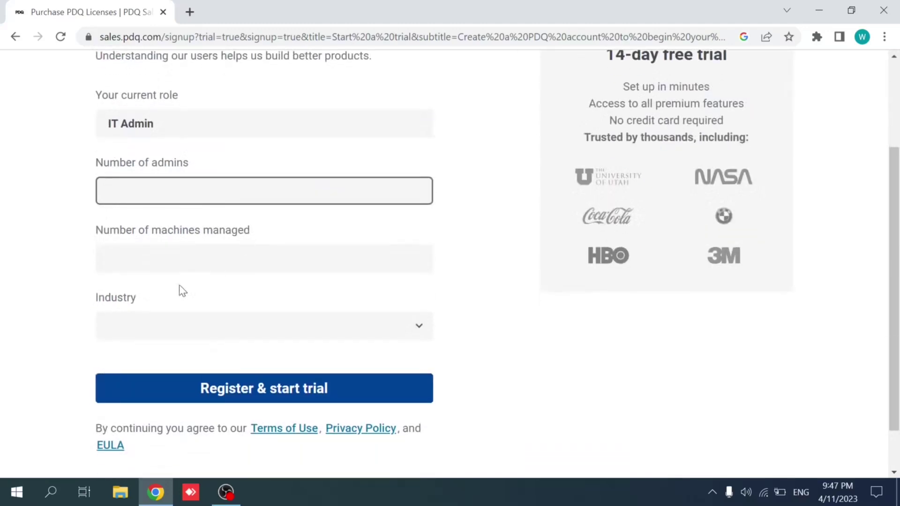
key(Tab)
key(Tab)
key(e)
click(239, 388)
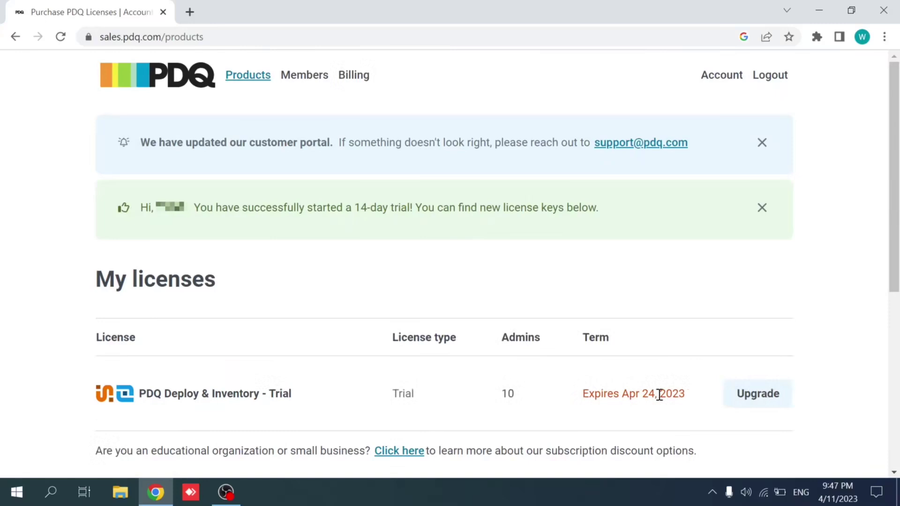
- Copy the trial license key and download the PDQ Deploy installer Deploy_19.3.365.0.exe
scroll(659, 395, down, 7)
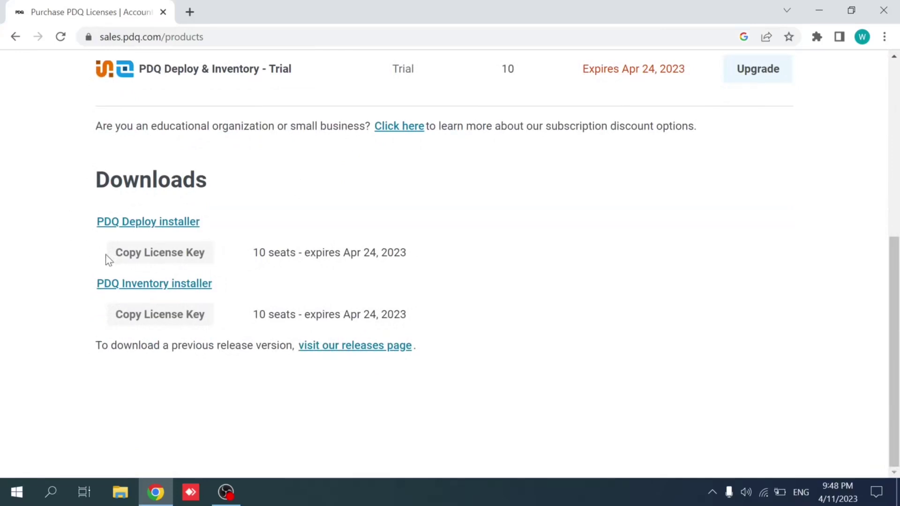
click(158, 311)
click(161, 224)
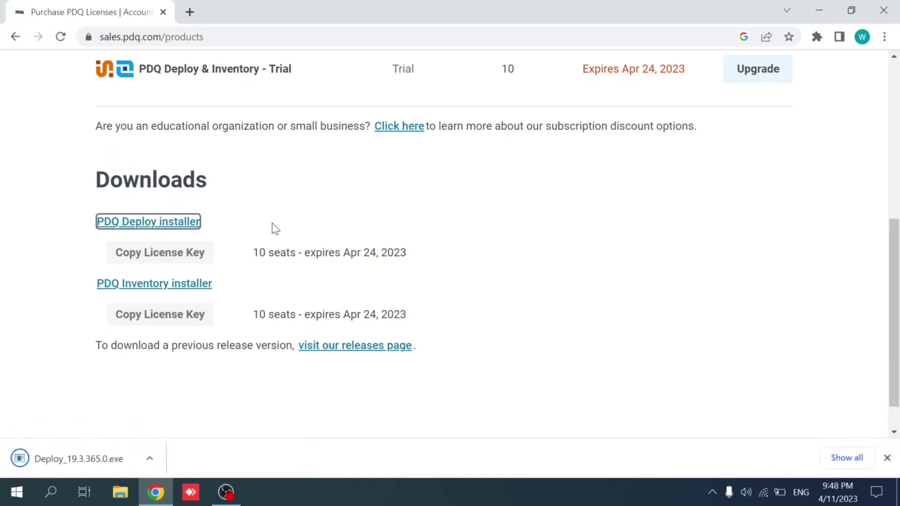
- Install PDQ Deploy into the default Admin Arsenal folder after accepting the EULA, then launch it
click(75, 457)
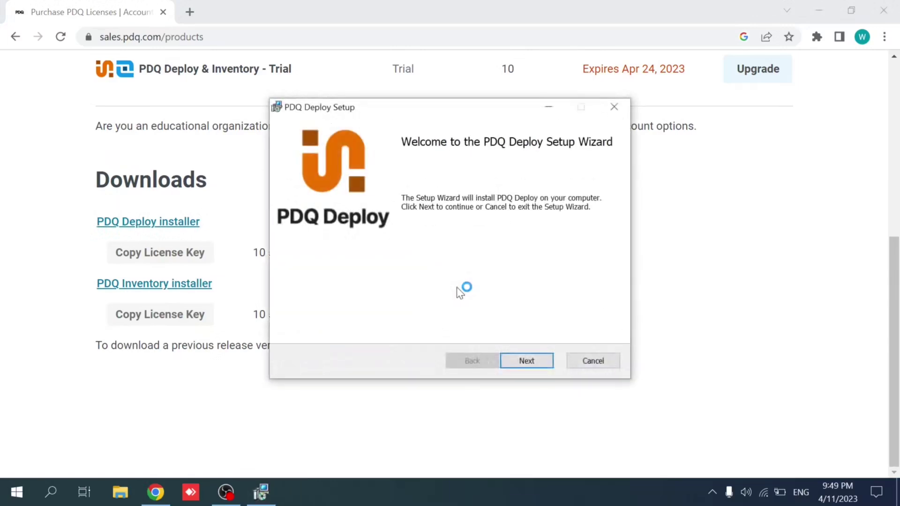
click(535, 356)
click(417, 327)
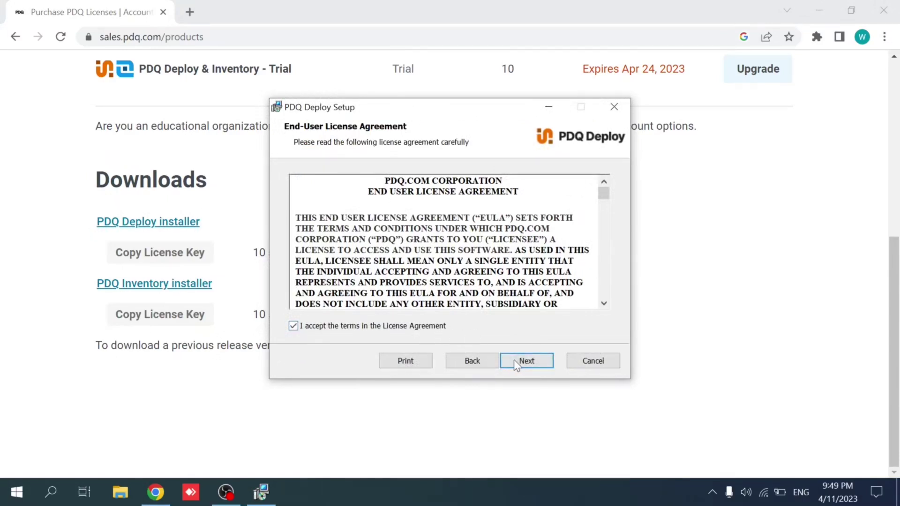
click(515, 360)
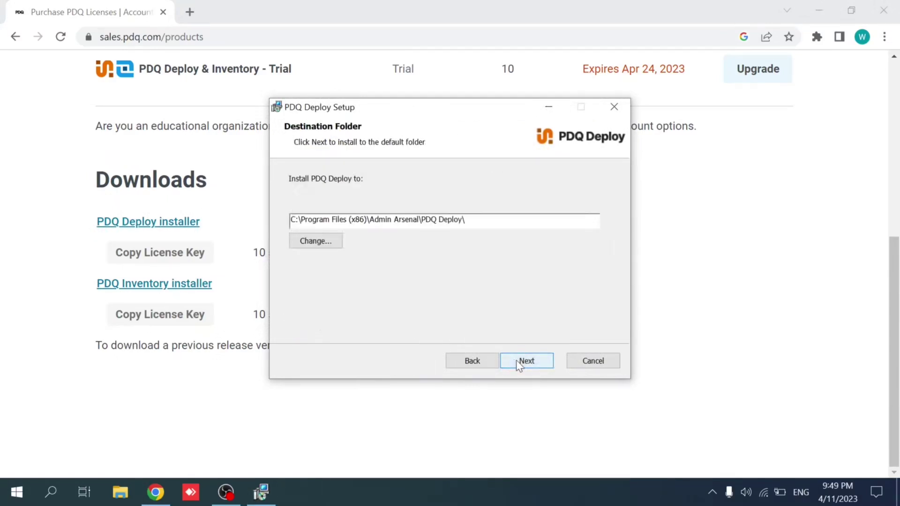
click(516, 360)
click(515, 361)
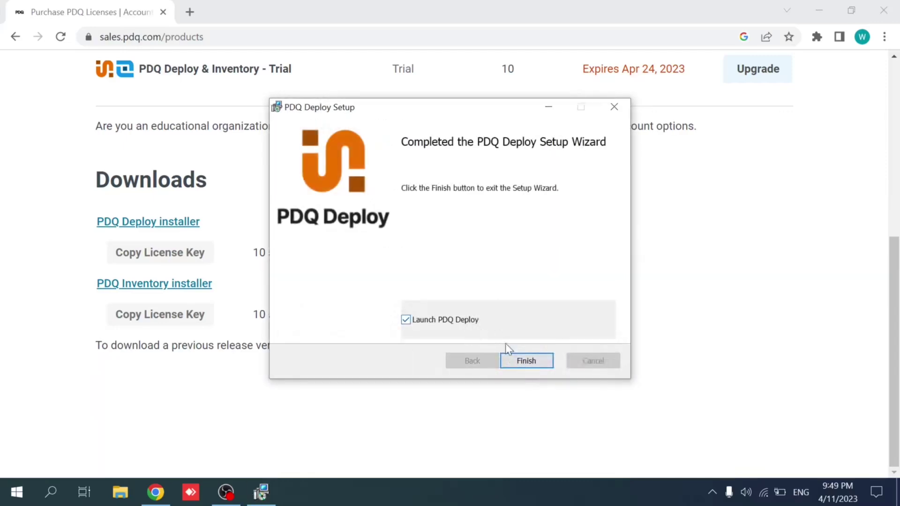
click(521, 356)
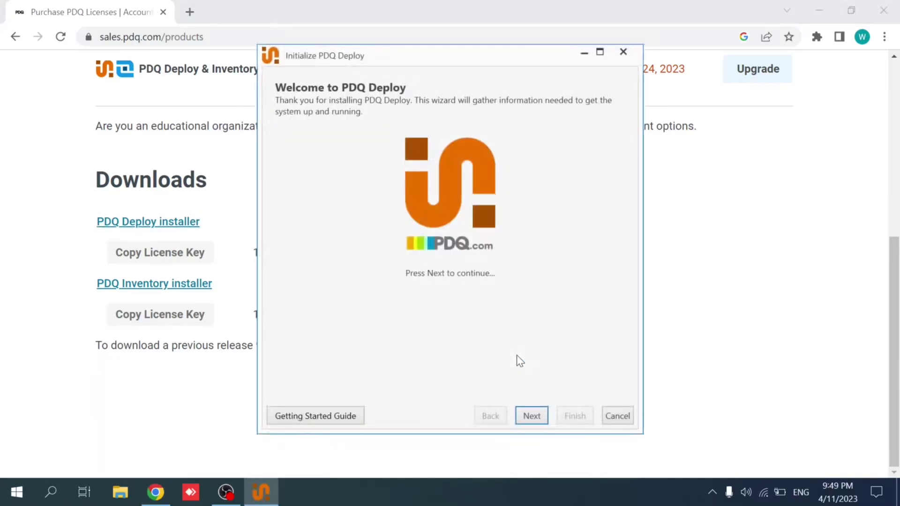
- Choose Enterprise licensing and paste the PDQ Deploy trial key copied from the PDQ account page
click(533, 416)
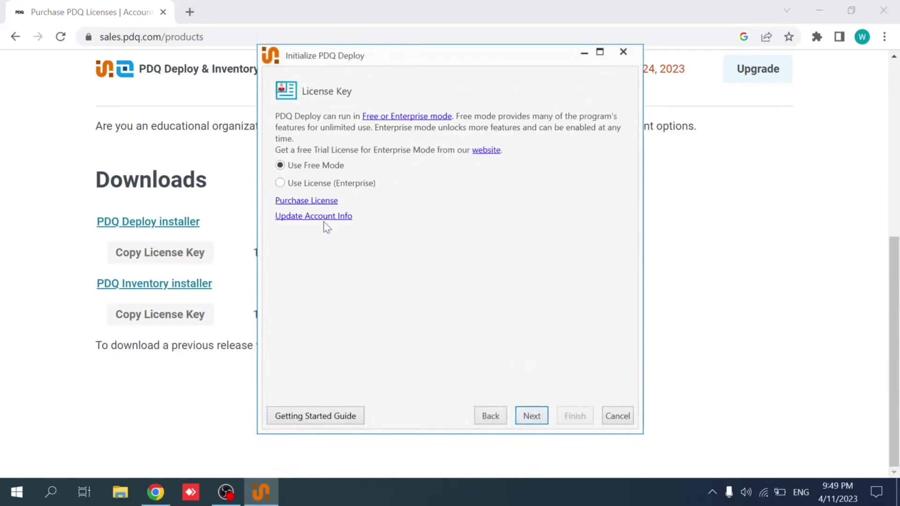
click(280, 183)
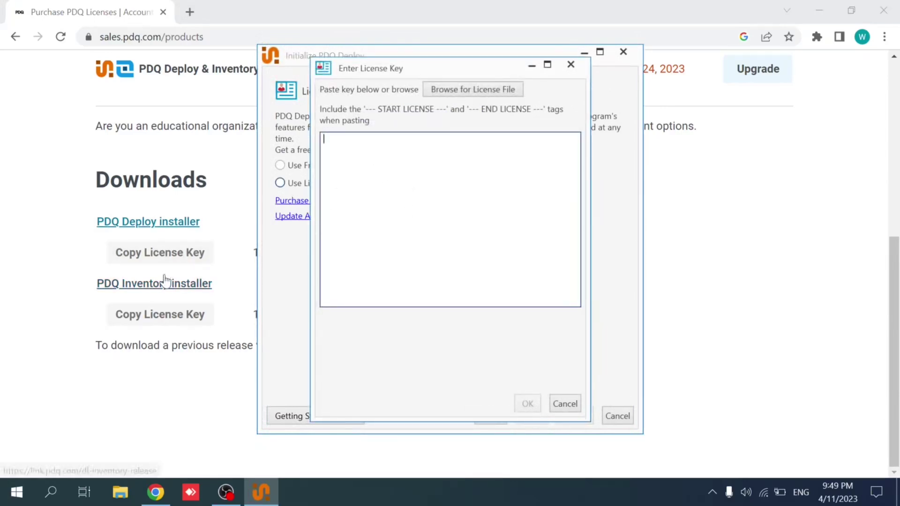
click(70, 249)
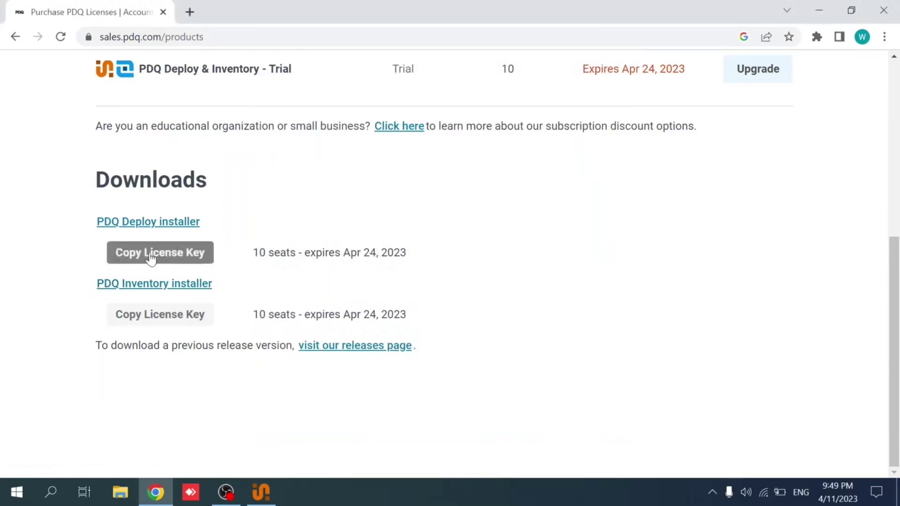
click(160, 257)
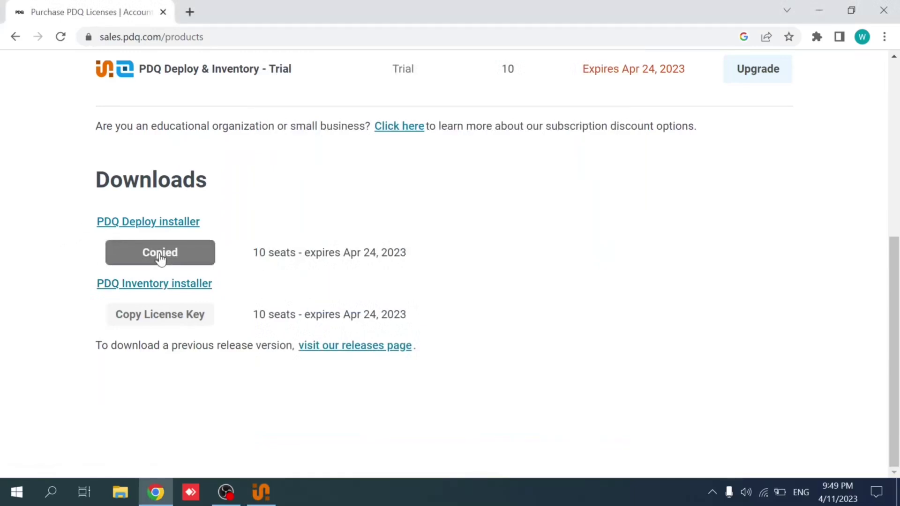
click(261, 492)
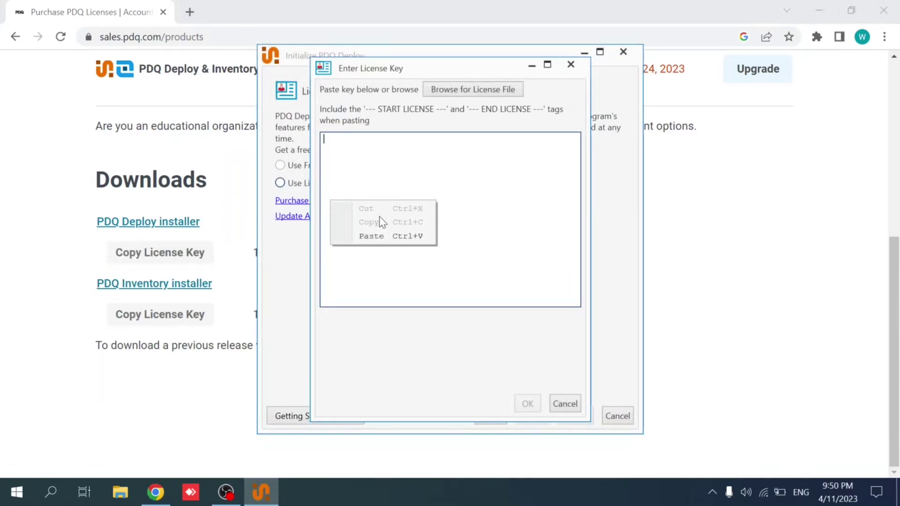
click(373, 236)
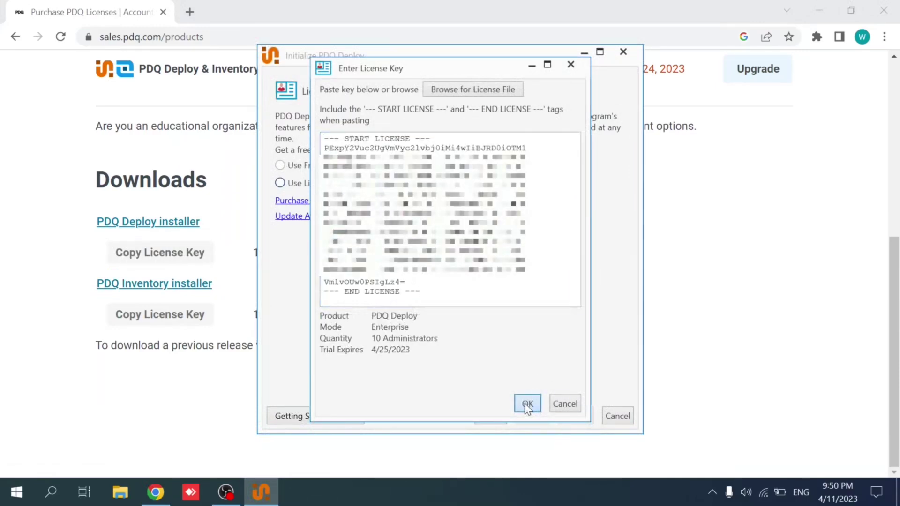
click(527, 404)
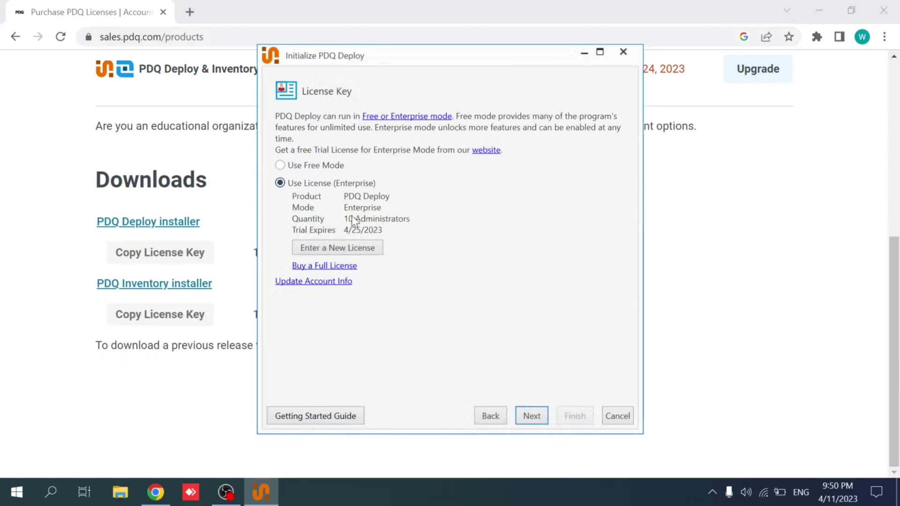
- Keep the Local installation and finish with the 'administrator' account and its password
click(539, 418)
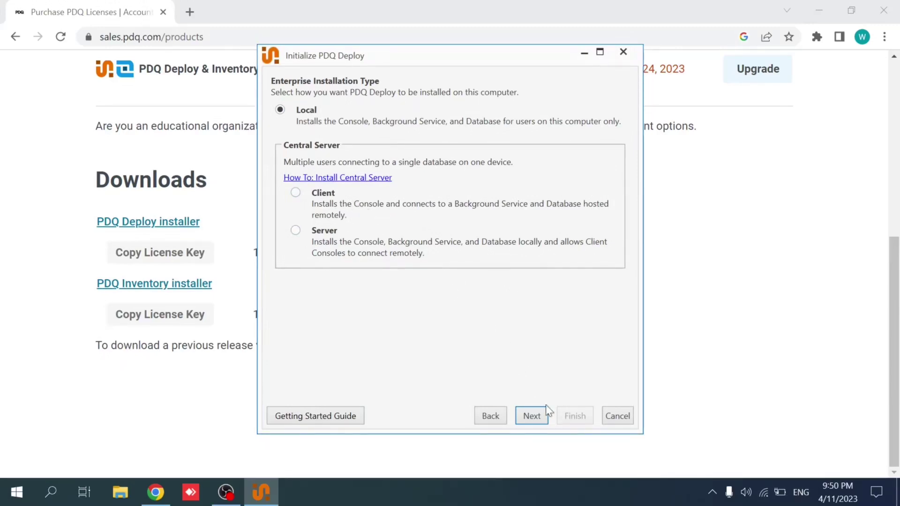
click(534, 410)
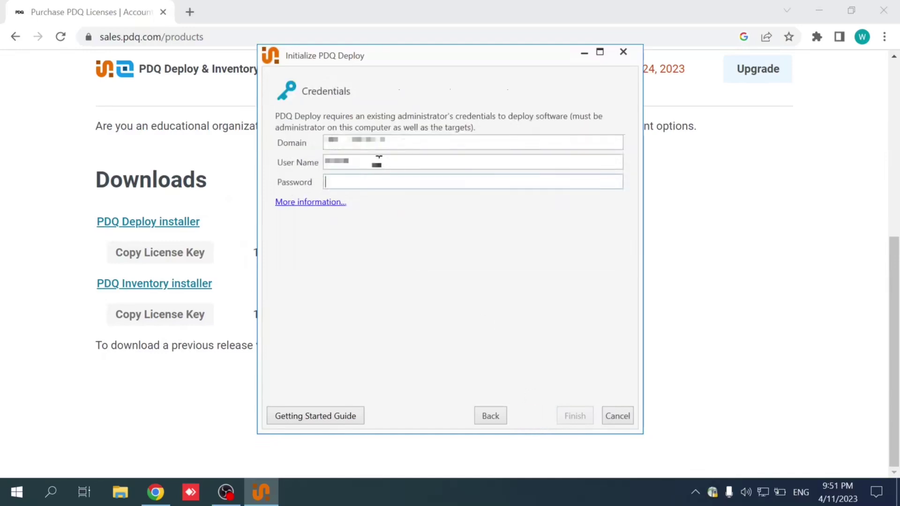
text(administrator)
key(Tab)
text(pw*********)
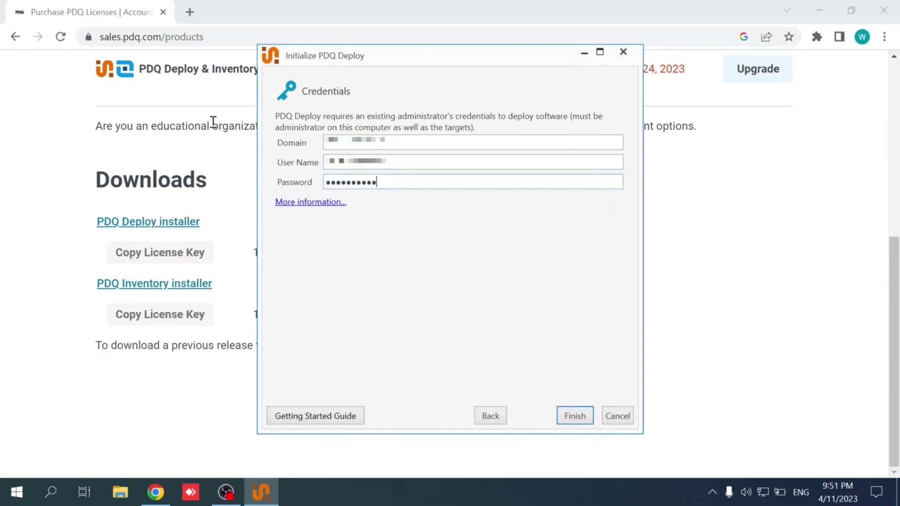
key(Return)
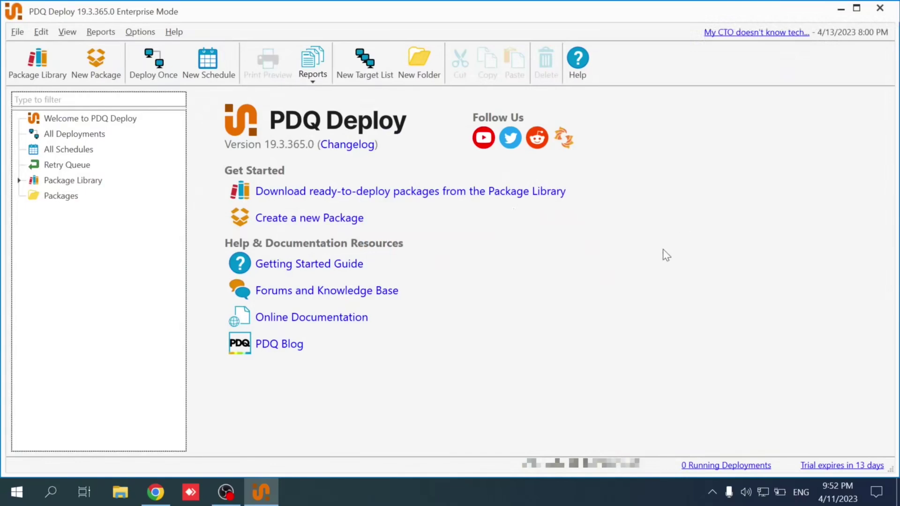
click(835, 465)
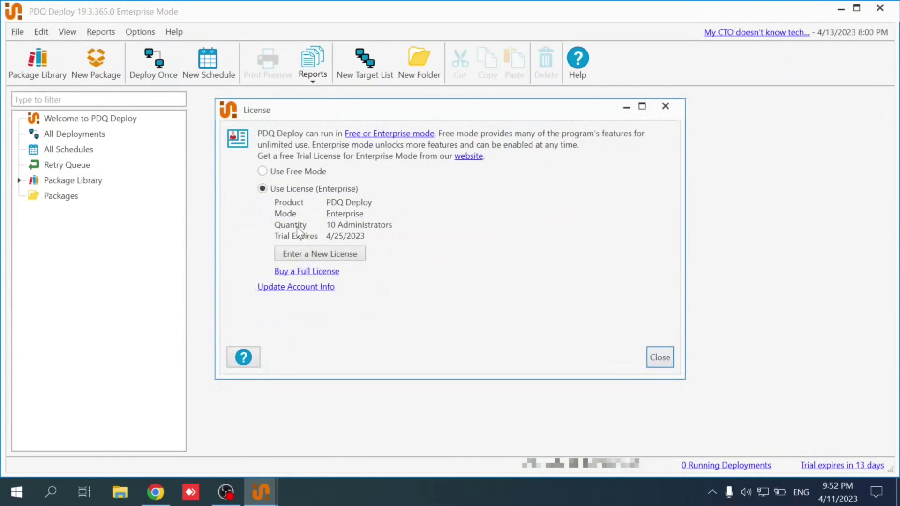
click(316, 253)
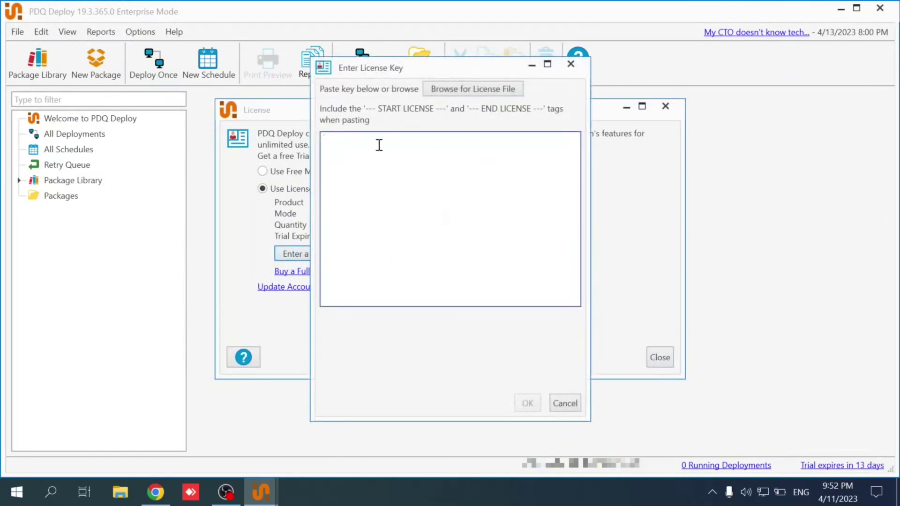
click(454, 91)
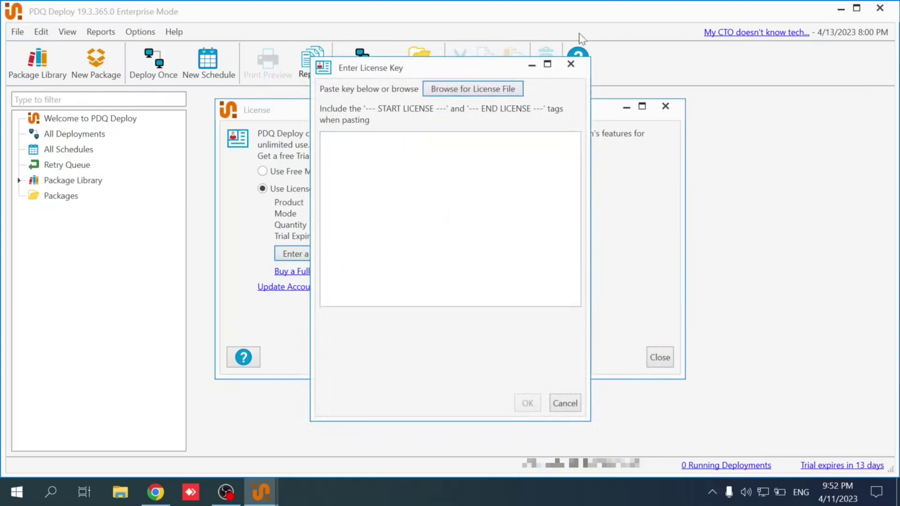
click(571, 65)
click(660, 357)
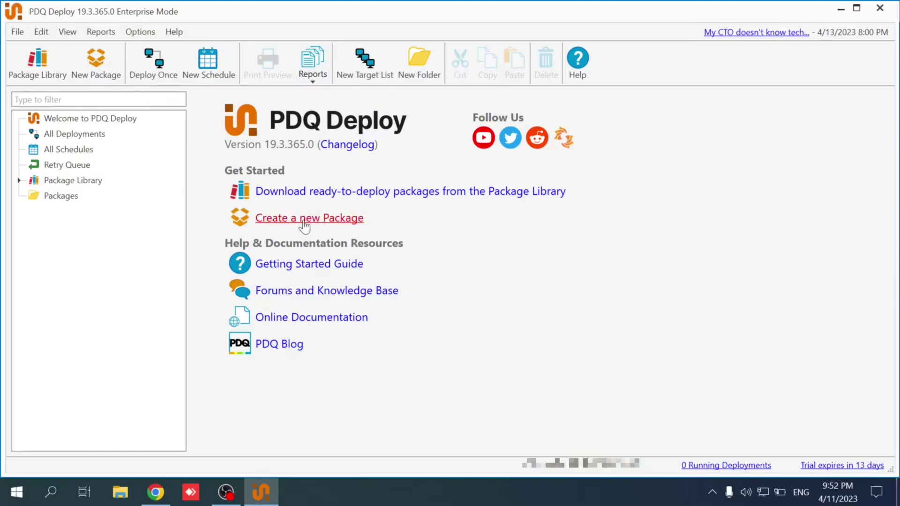
click(99, 187)
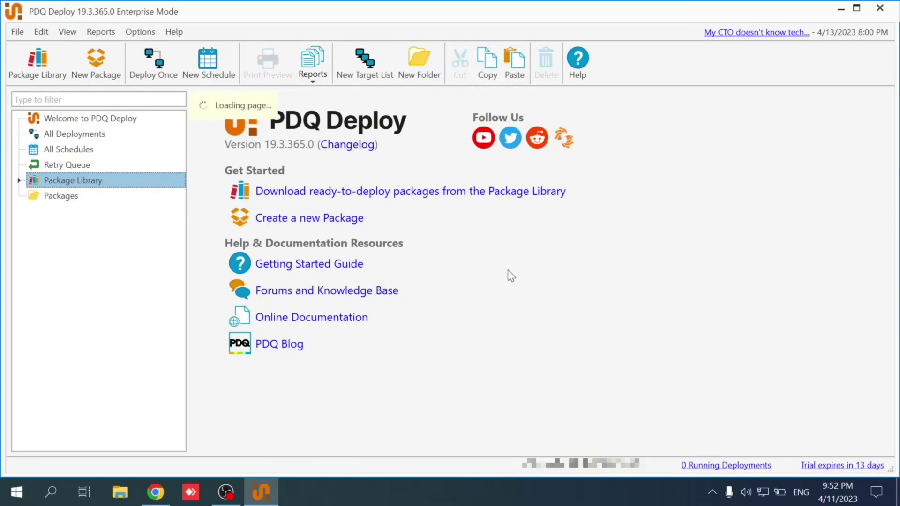
scroll(357, 300, down, 8)
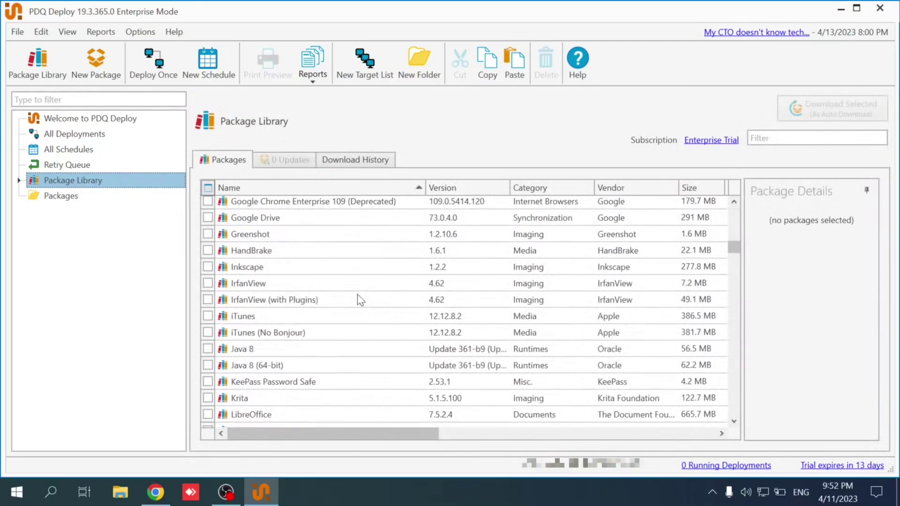
scroll(357, 294, down, 20)
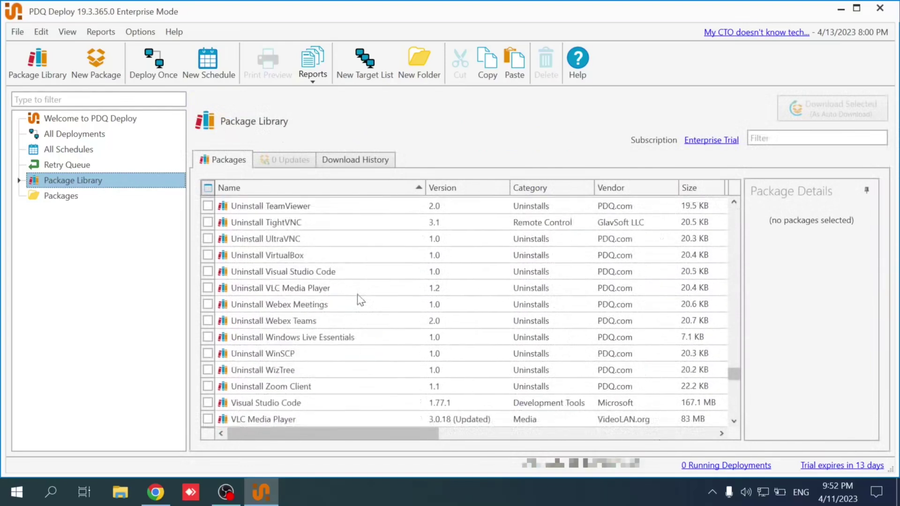
scroll(357, 295, up, 20)
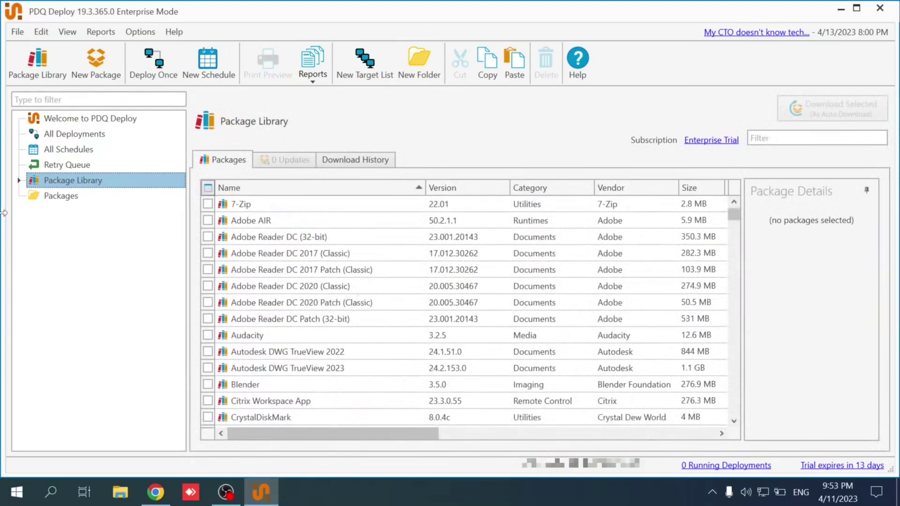
click(112, 266)
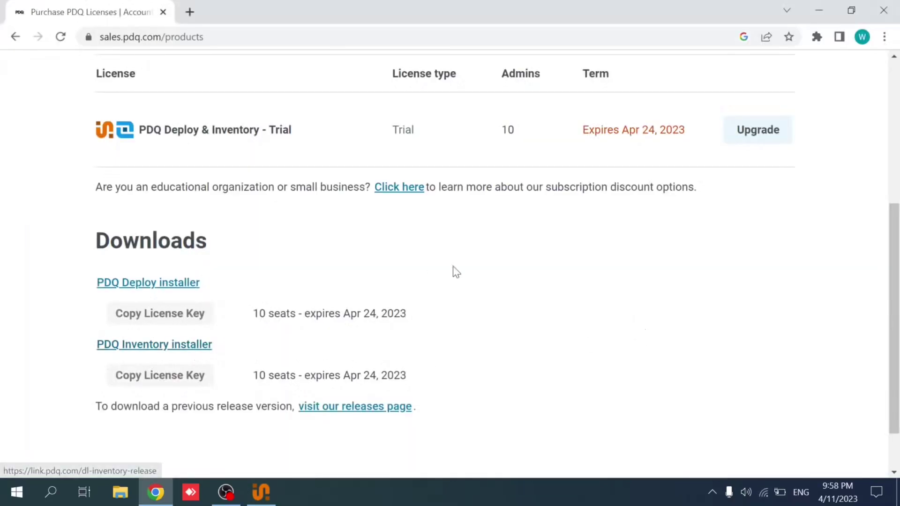
- Copy the PDQ Inventory license key and download the Inventory_19.3.365.0.exe installer
click(155, 377)
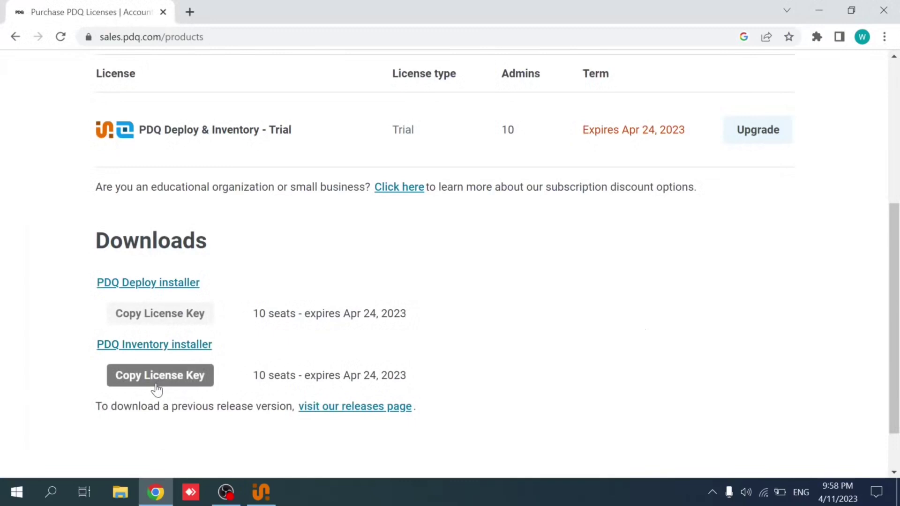
click(187, 345)
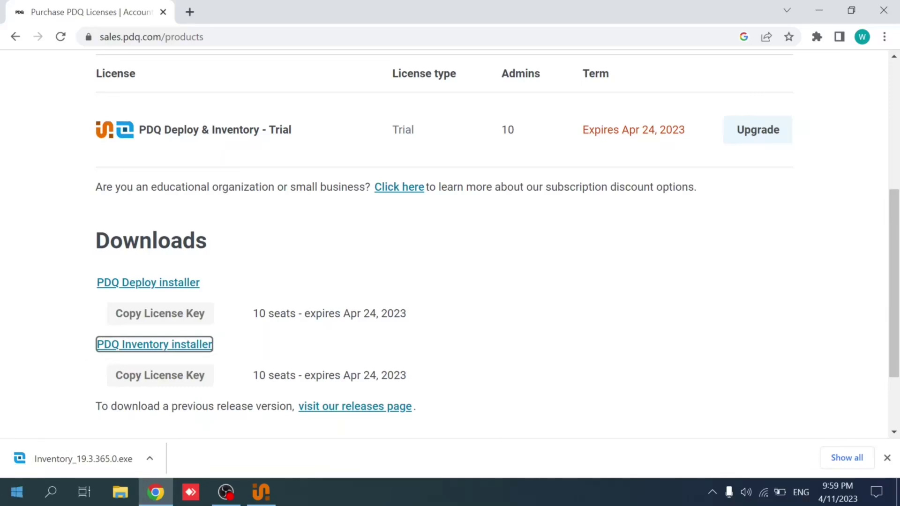
- Run Inventory_19.3.365.0.exe and install PDQ Inventory into the default Admin Arsenal folder, accepting the EULA
click(92, 454)
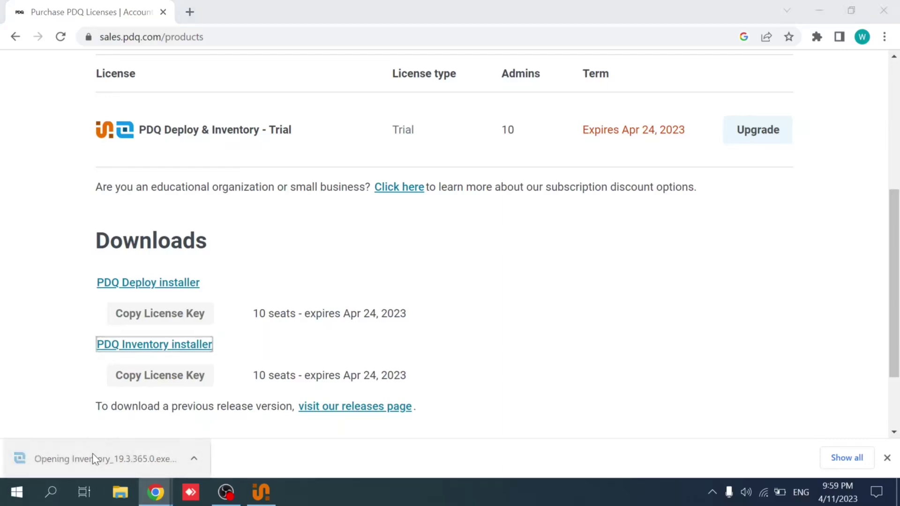
click(513, 292)
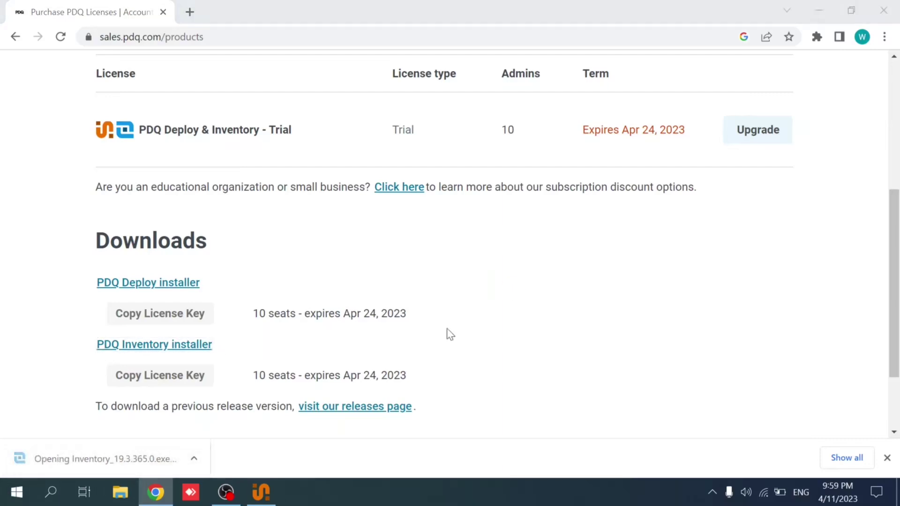
click(542, 363)
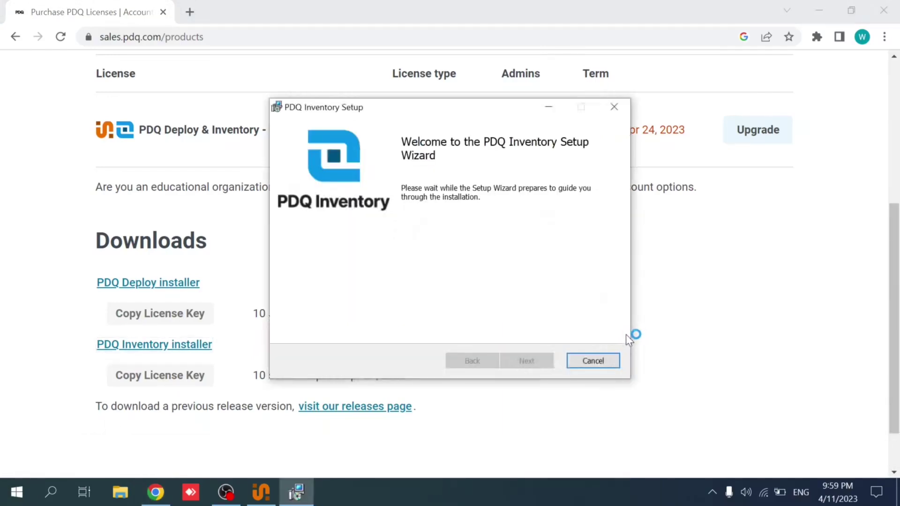
click(534, 361)
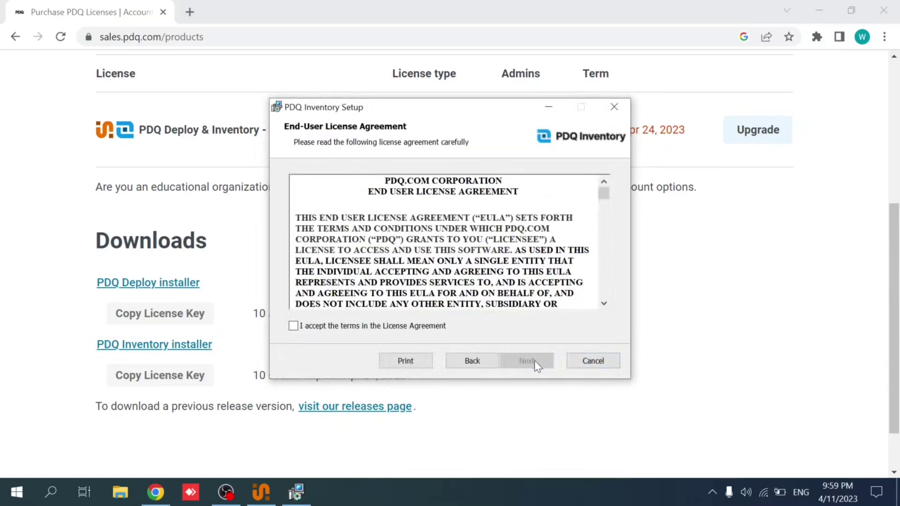
click(406, 328)
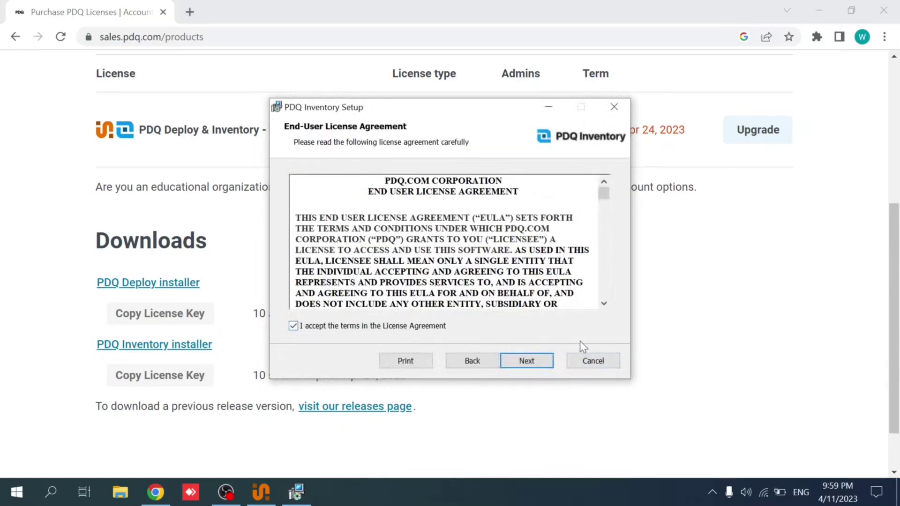
click(525, 364)
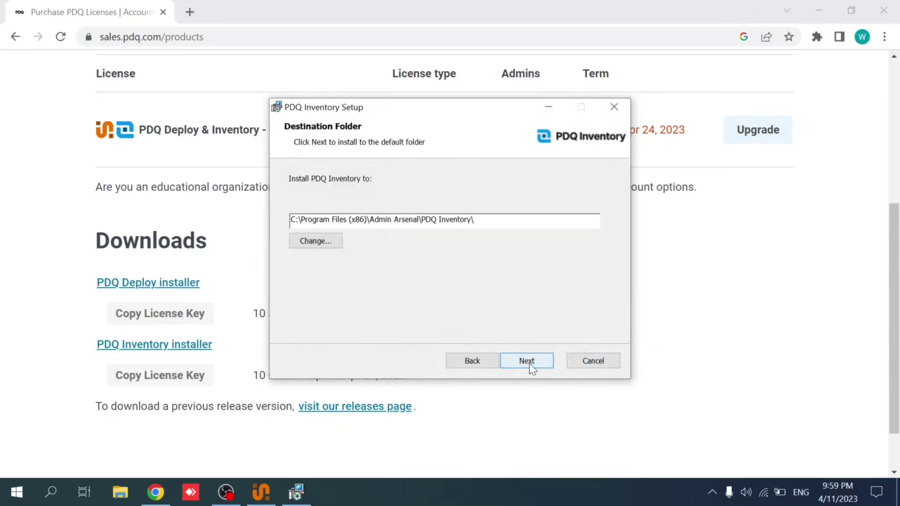
click(530, 363)
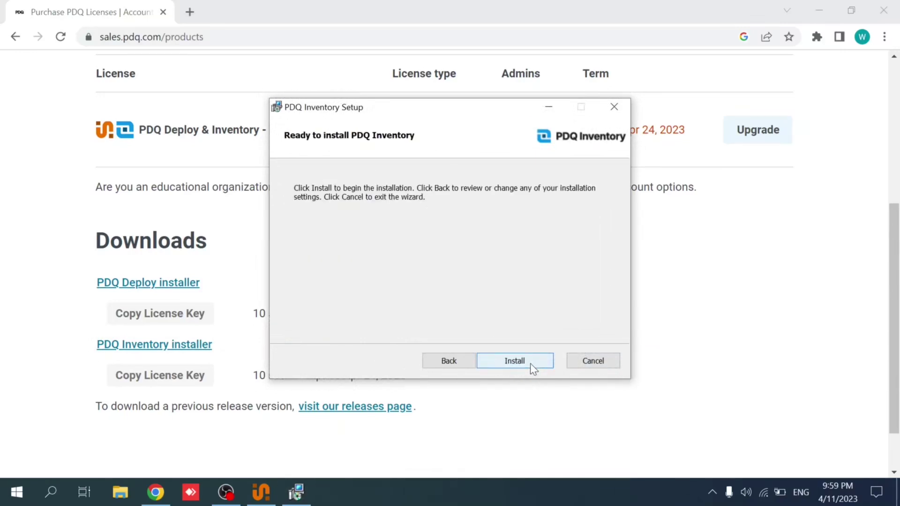
click(530, 364)
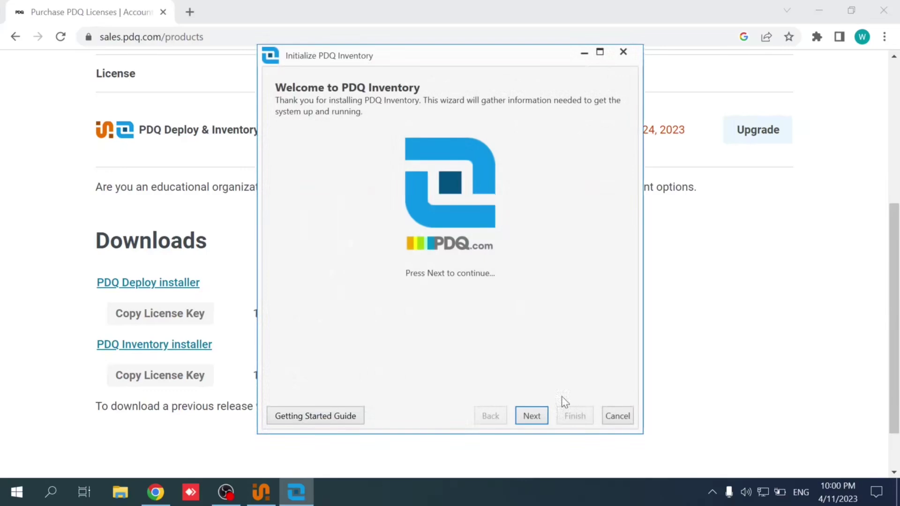
- Choose Enterprise licensing and paste the PDQ Inventory trial key (10 Administrators, expiring 4/25/2023)
click(531, 416)
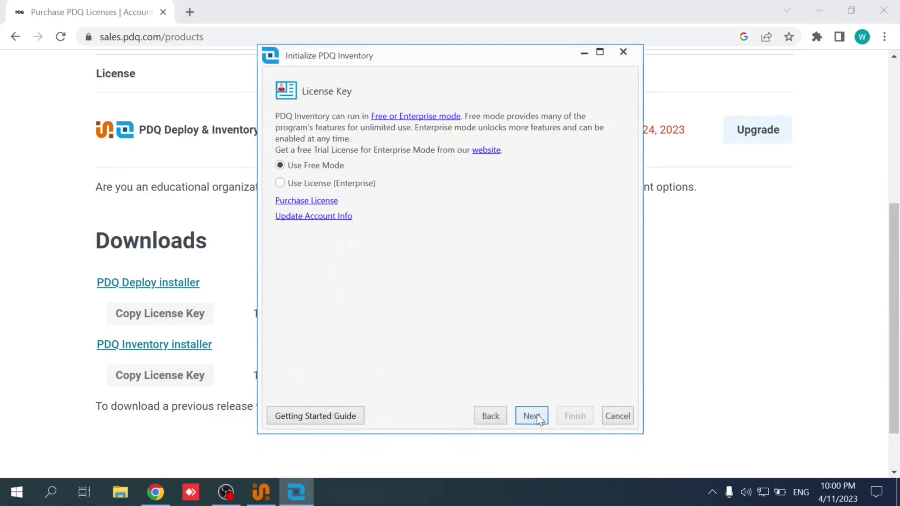
click(319, 183)
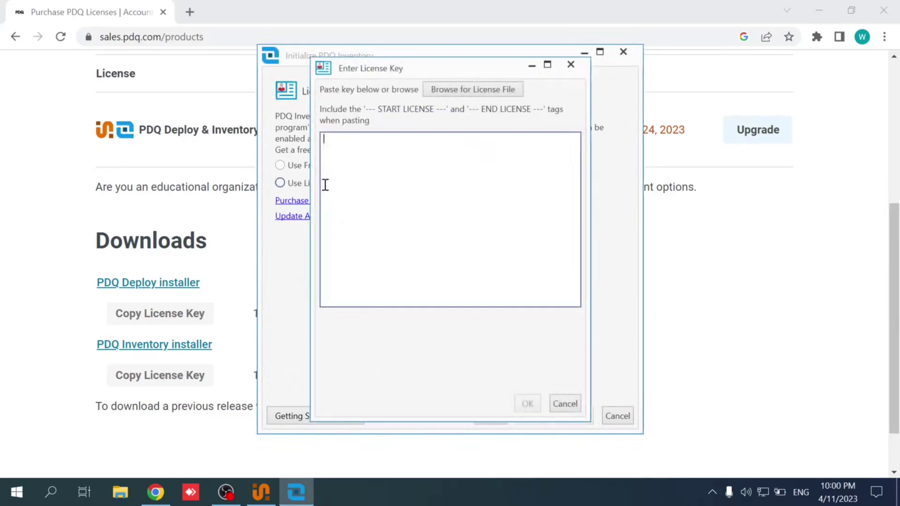
click(66, 214)
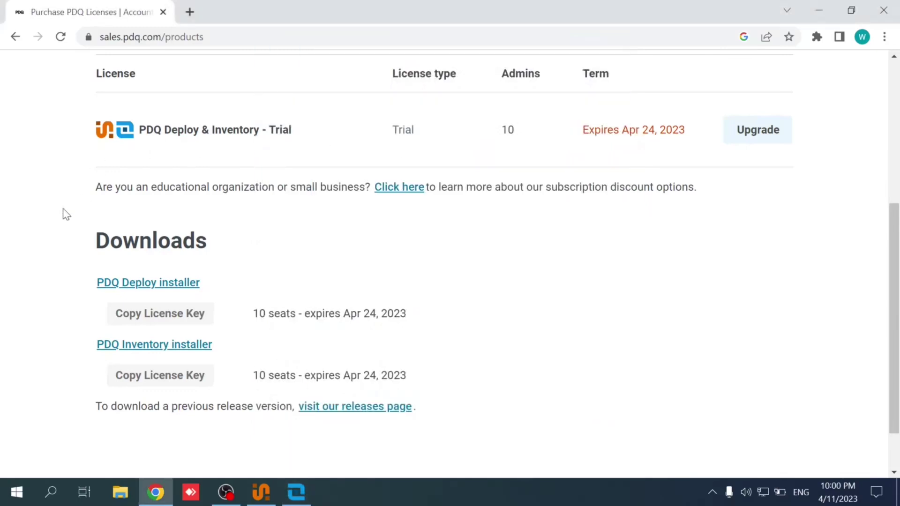
scroll(322, 261, down, 1)
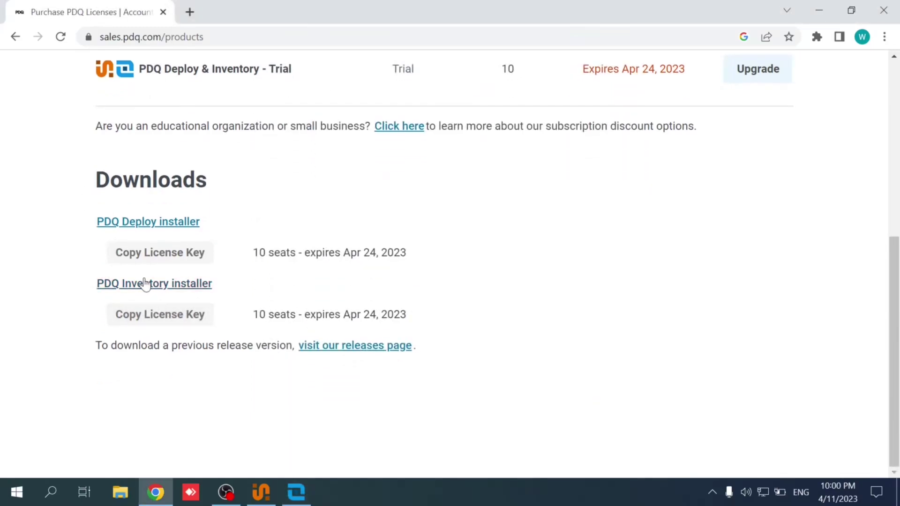
click(155, 319)
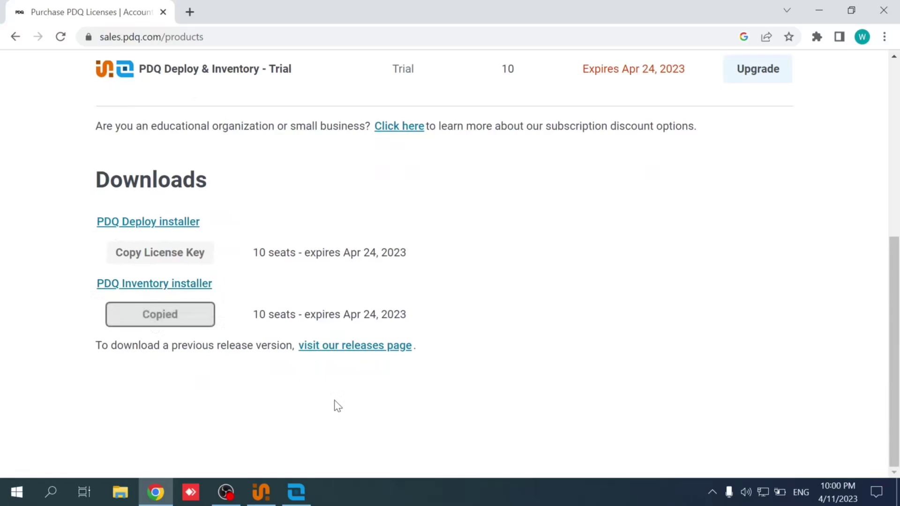
click(305, 487)
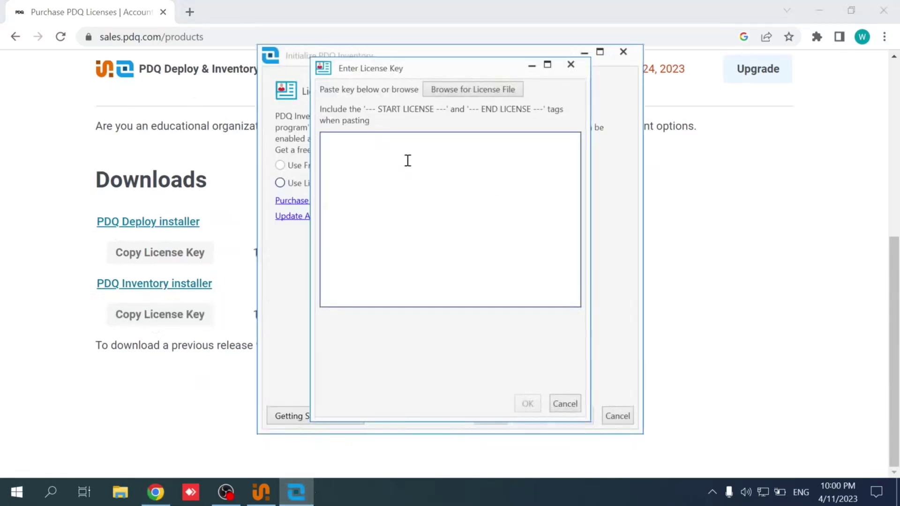
right_click(407, 162)
click(443, 195)
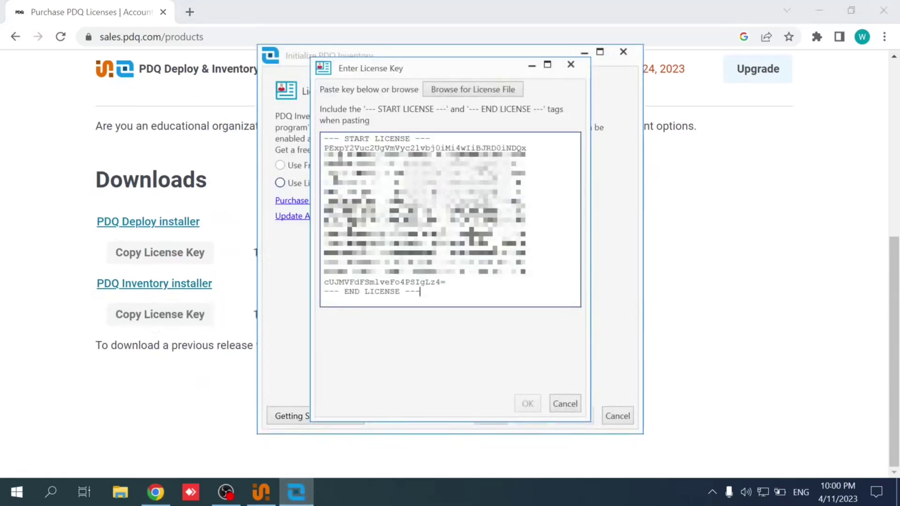
click(527, 404)
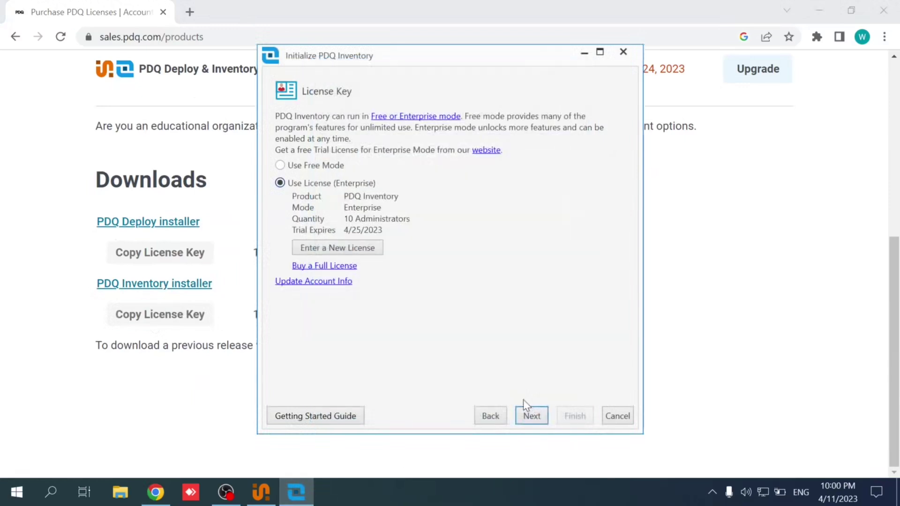
- Keep the Local installation type and submit user name 'admin' with the administrator password
click(528, 416)
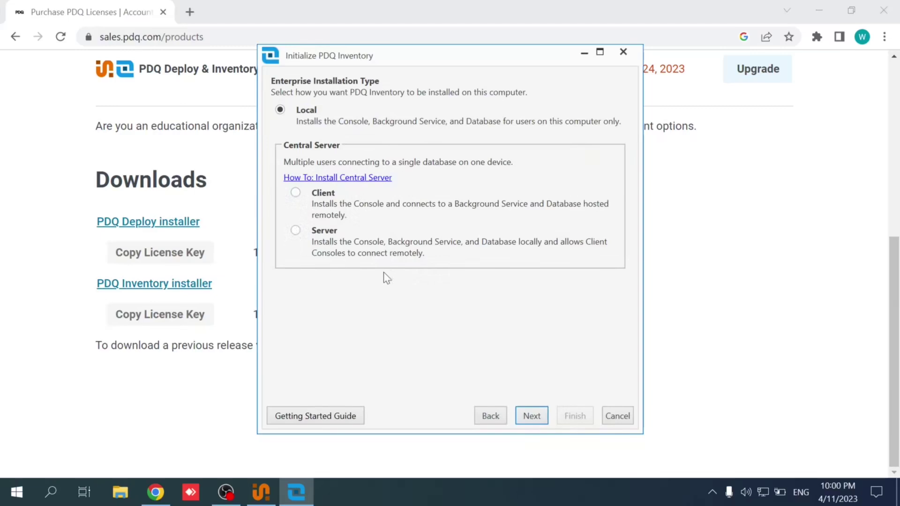
click(538, 417)
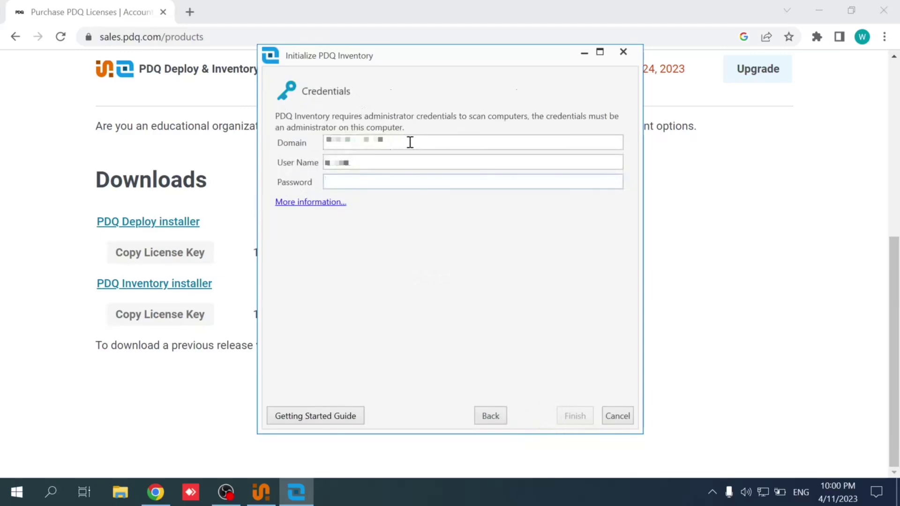
drag(370, 157, 235, 147)
text(admin)
key(Tab)
text(*******)
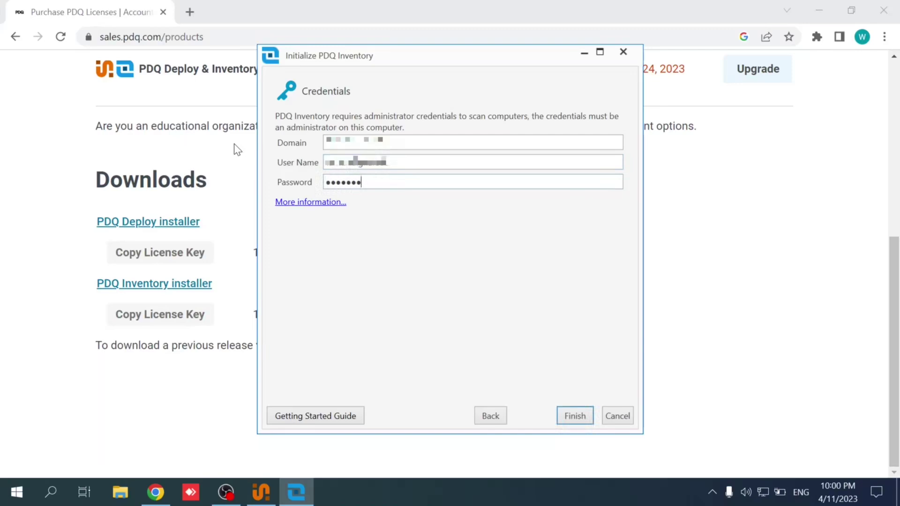
text(*****)
key(Return)
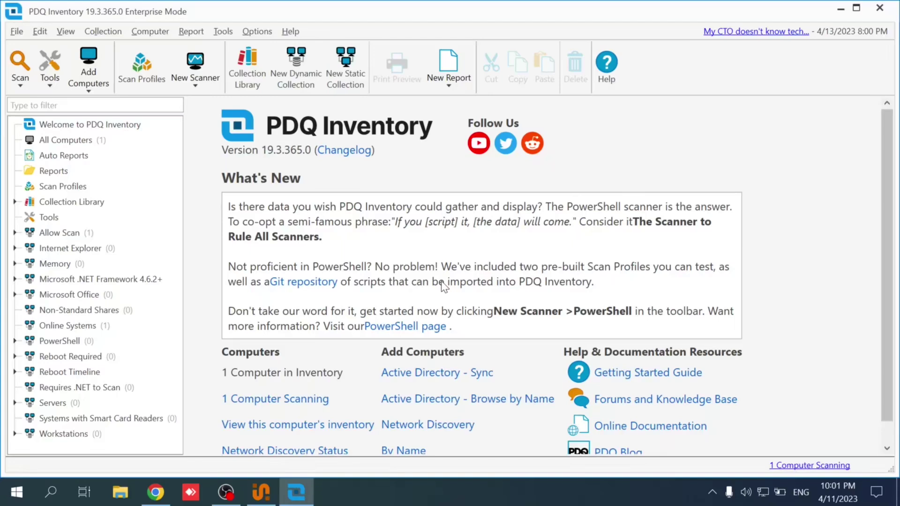
- Scroll down the Enterprise-mode welcome page showing one computer being scanned
scroll(525, 281, down, 1)
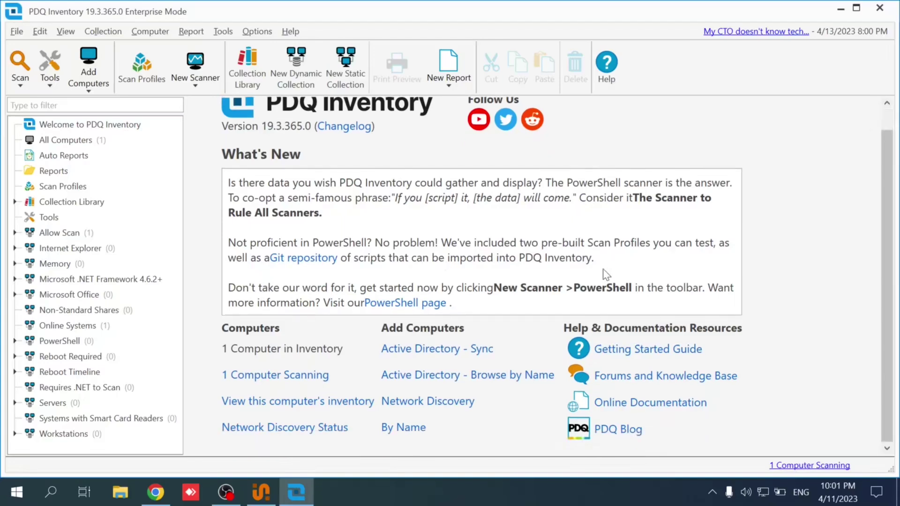